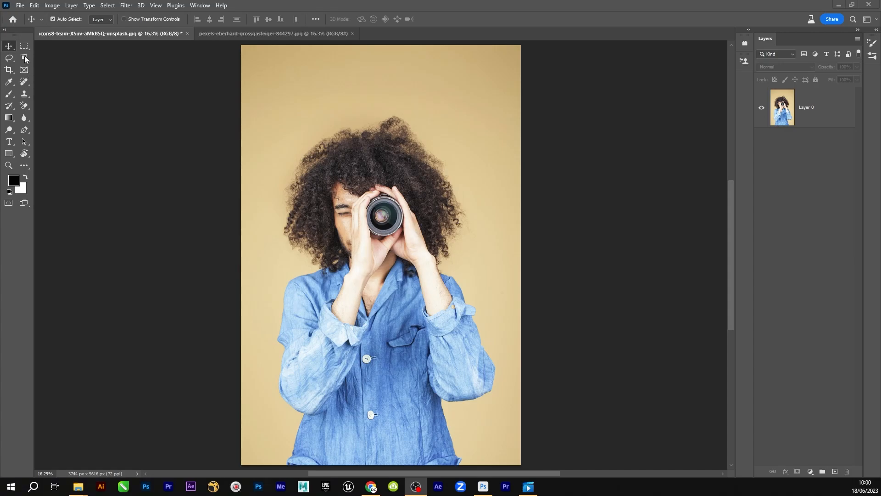
Select the man on Layer 0 with Select Subject, mask out the background, and examine the hair edges of the cutout
{"action": "left_click", "coordinate": [26, 59]}
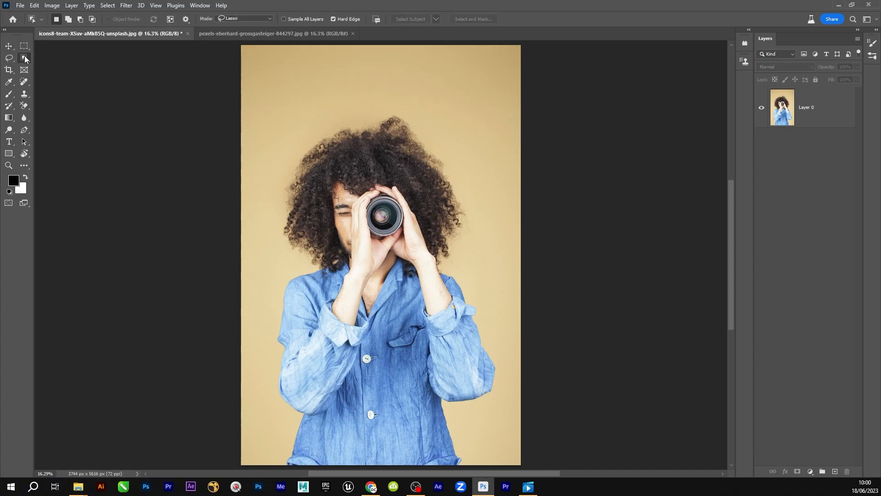
{"action": "left_click", "coordinate": [813, 115]}
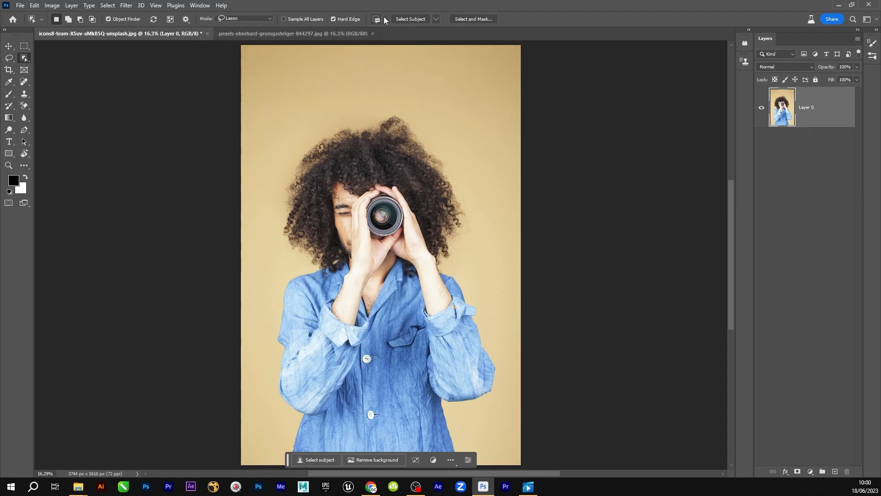
{"action": "left_click", "coordinate": [400, 19]}
{"action": "left_click", "coordinate": [798, 472]}
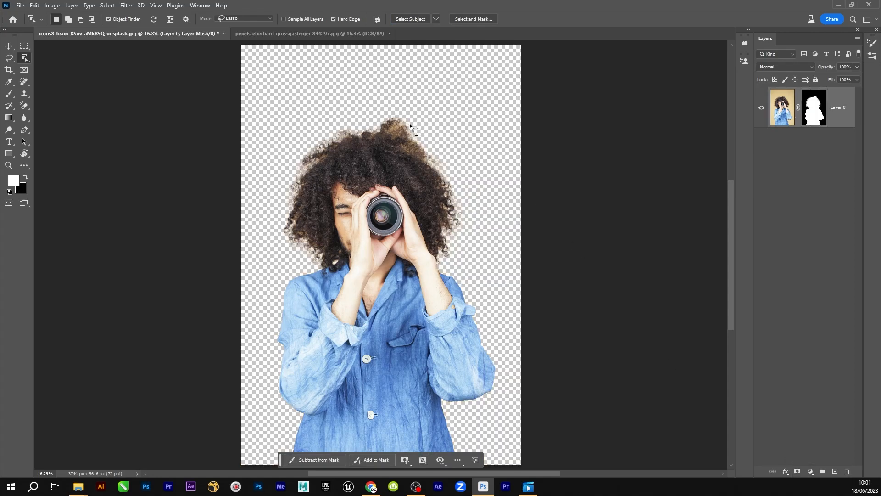
{"action": "scroll", "coordinate": [396, 146], "scroll_direction": "up", "scroll_amount": 3}
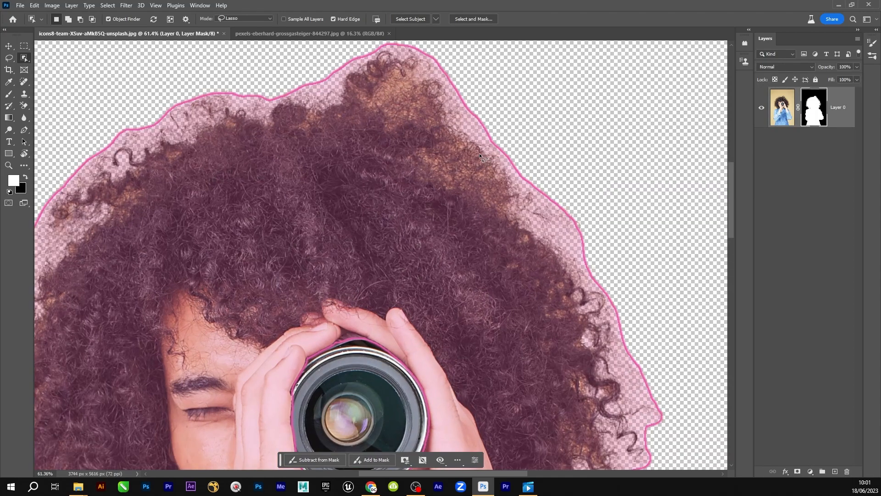
{"action": "scroll", "coordinate": [479, 153], "scroll_direction": "down", "scroll_amount": 4}
{"action": "scroll", "coordinate": [519, 155], "scroll_direction": "up", "scroll_amount": 2}
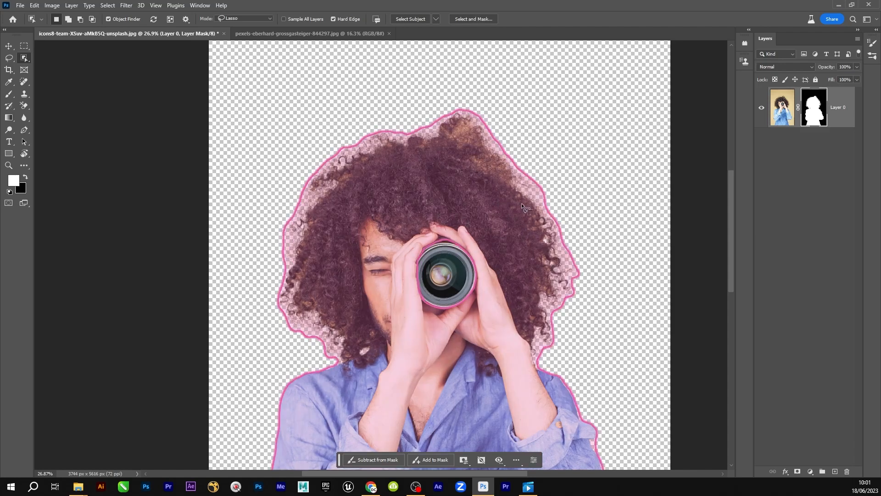
{"action": "scroll", "coordinate": [550, 202], "scroll_direction": "down", "scroll_amount": 4}
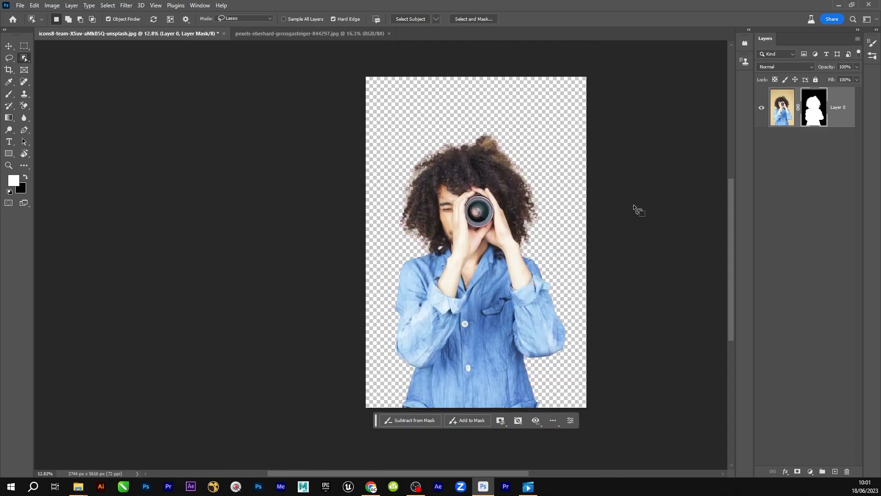
Undo the layer mask and clear the subject selection on Layer 0
{"action": "key", "text": "ctrl+z"}
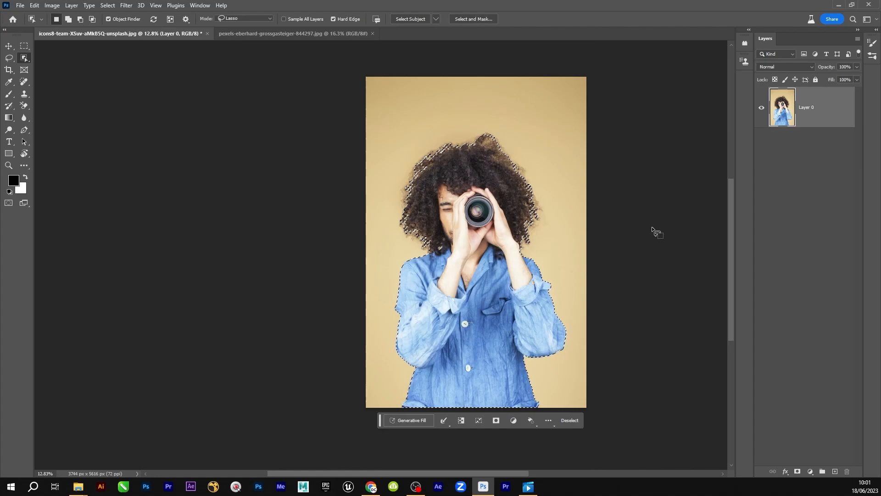
{"action": "key", "text": "ctrl+d"}
{"action": "scroll", "coordinate": [479, 445], "scroll_direction": "up", "scroll_amount": 2}
{"action": "scroll", "coordinate": [492, 388], "scroll_direction": "down", "scroll_amount": 2}
{"action": "scroll", "coordinate": [492, 388], "scroll_direction": "down", "scroll_amount": 4}
{"action": "scroll", "coordinate": [482, 388], "scroll_direction": "up", "scroll_amount": 1}
{"action": "scroll", "coordinate": [459, 362], "scroll_direction": "up", "scroll_amount": 1}
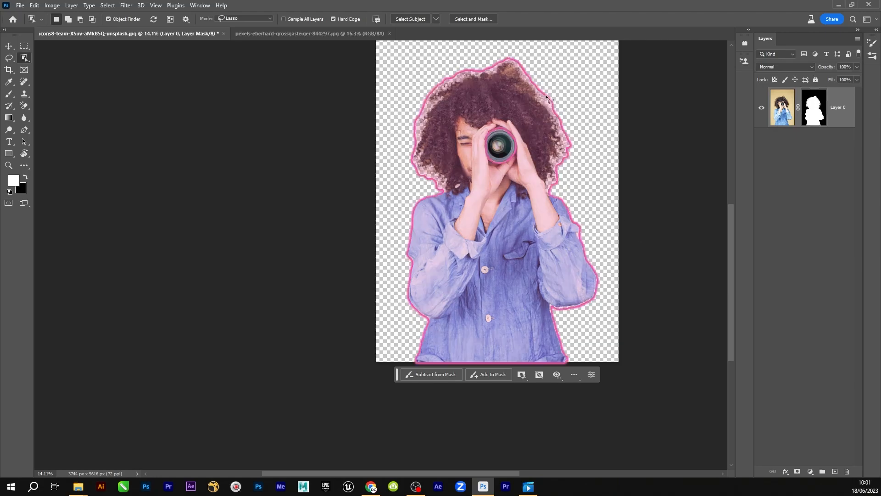
{"action": "scroll", "coordinate": [548, 62], "scroll_direction": "up", "scroll_amount": 3}
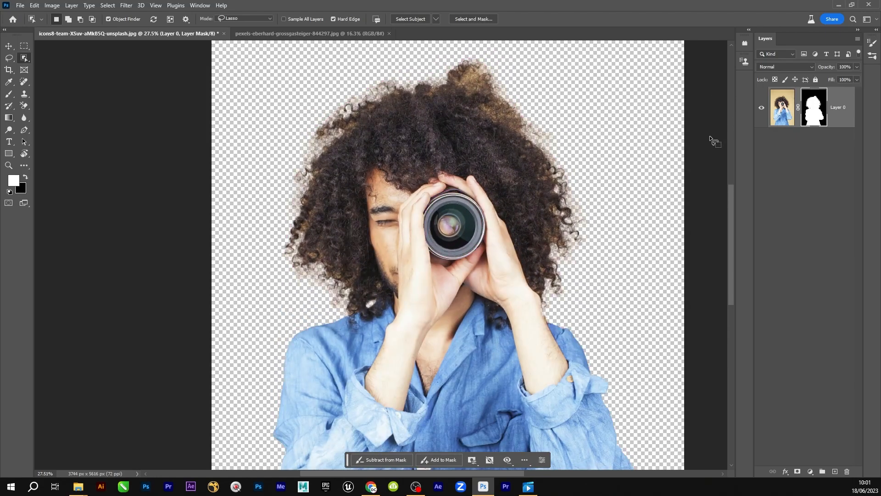
{"action": "scroll", "coordinate": [585, 220], "scroll_direction": "down", "scroll_amount": 3}
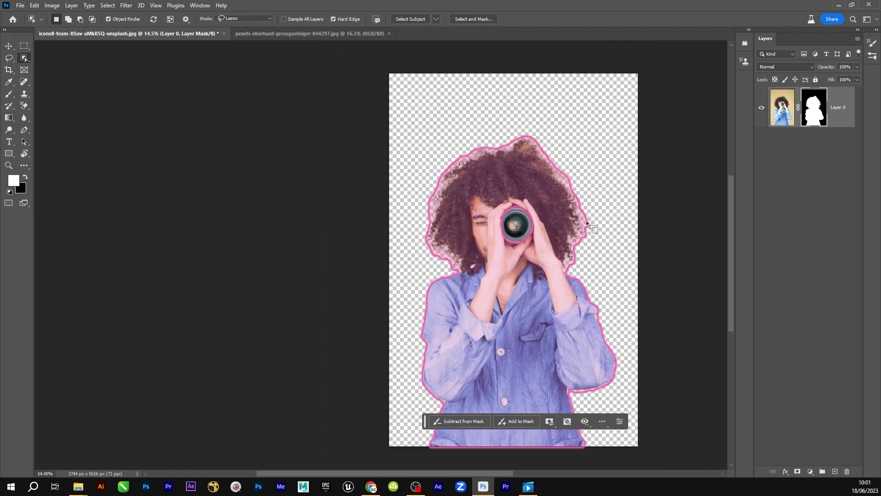
{"action": "key", "text": "ctrl+z"}
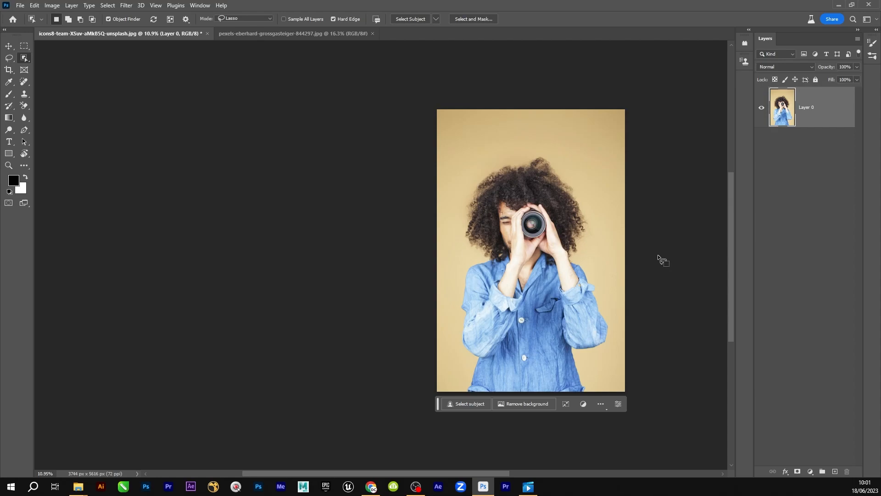
Reselect the man with the Object Selection tool's Select Subject and hide the tan background with a layer mask
{"action": "scroll", "coordinate": [669, 252], "scroll_direction": "up", "scroll_amount": 3}
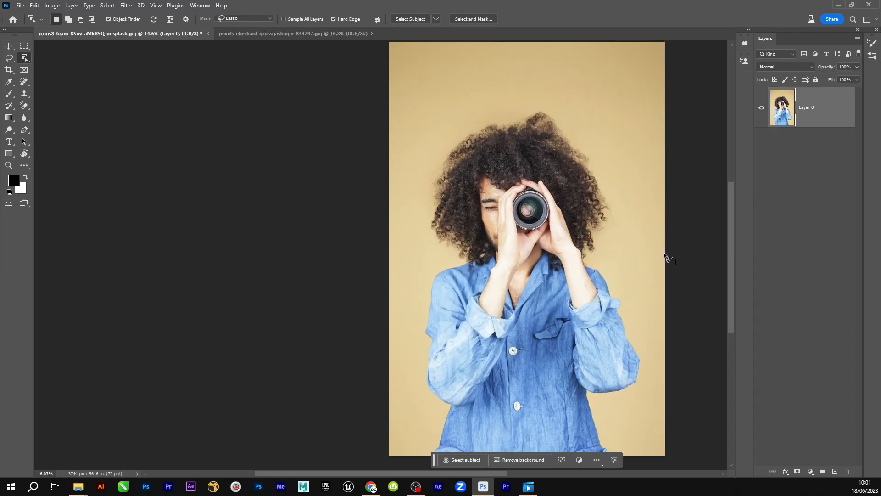
{"action": "left_click_drag", "start_coordinate": [543, 322], "coordinate": [404, 330]}
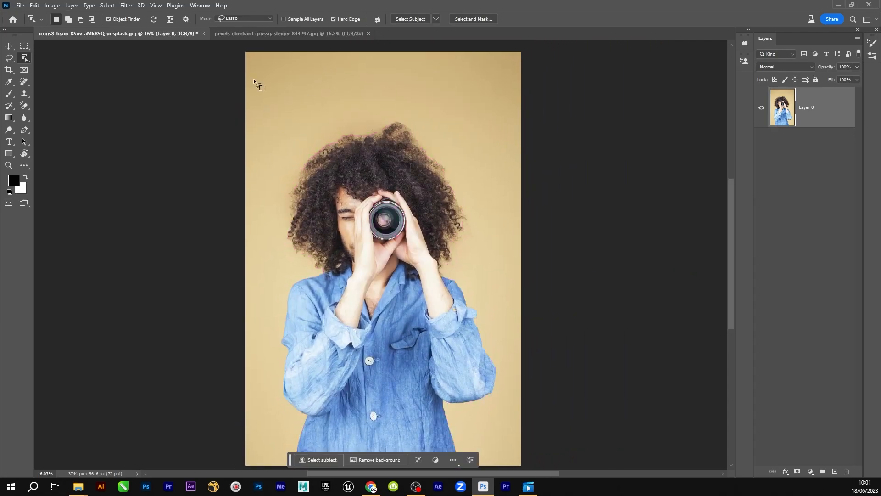
{"action": "left_click", "coordinate": [9, 46]}
{"action": "left_click", "coordinate": [26, 59]}
{"action": "left_click", "coordinate": [410, 19]}
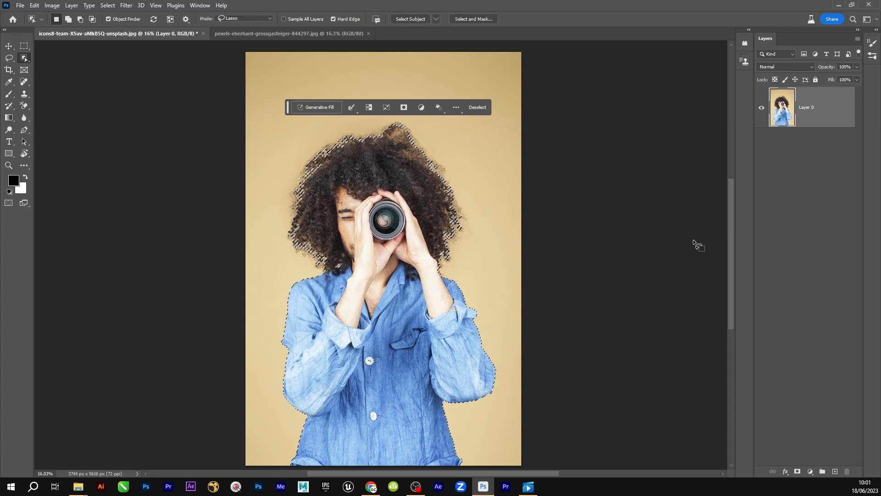
{"action": "scroll", "coordinate": [592, 247], "scroll_direction": "down", "scroll_amount": 3}
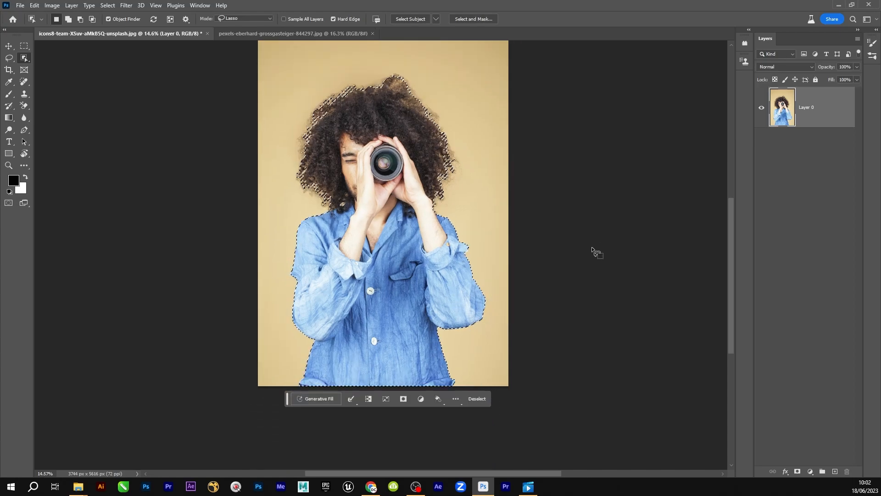
{"action": "scroll", "coordinate": [633, 232], "scroll_direction": "up", "scroll_amount": 1}
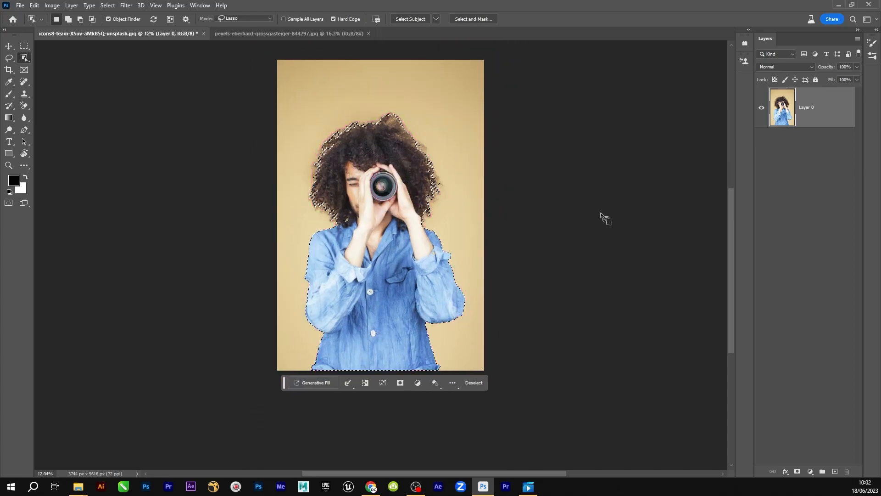
{"action": "scroll", "coordinate": [601, 214], "scroll_direction": "up", "scroll_amount": 2}
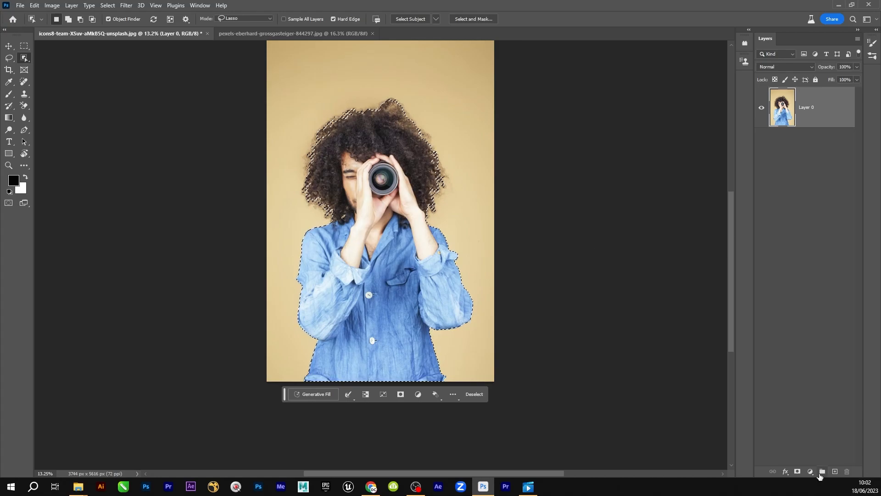
{"action": "left_click", "coordinate": [797, 471]}
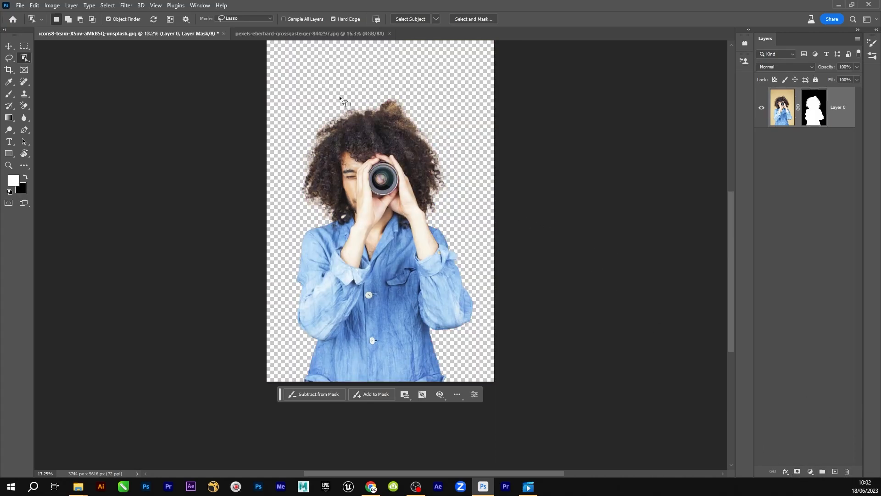
Open the layer mask in Select and Mask and set the Onion Skin view transparency to 100%
{"action": "scroll", "coordinate": [345, 96], "scroll_direction": "up", "scroll_amount": 2}
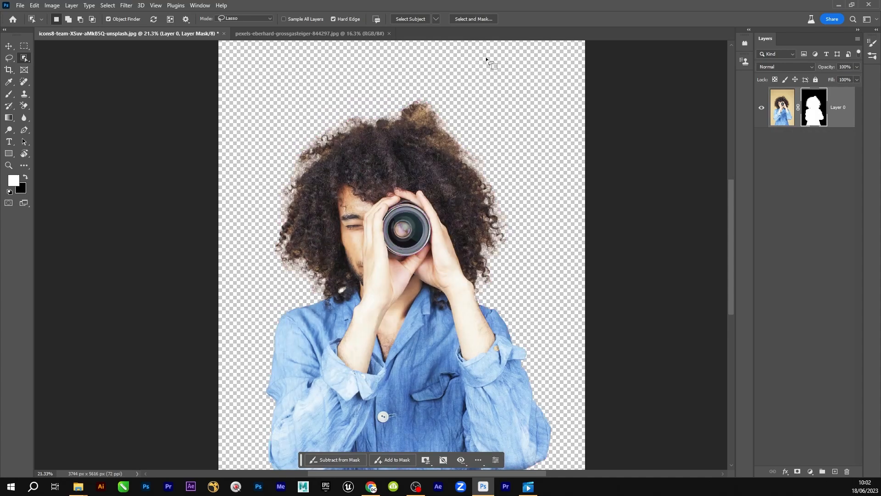
{"action": "left_click", "coordinate": [478, 19]}
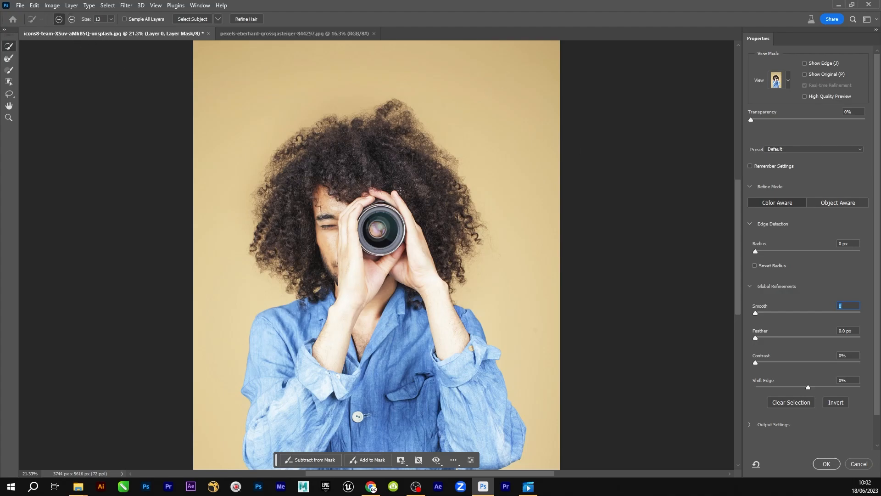
{"action": "key", "text": "alt"}
{"action": "left_click_drag", "start_coordinate": [770, 120], "coordinate": [742, 121]}
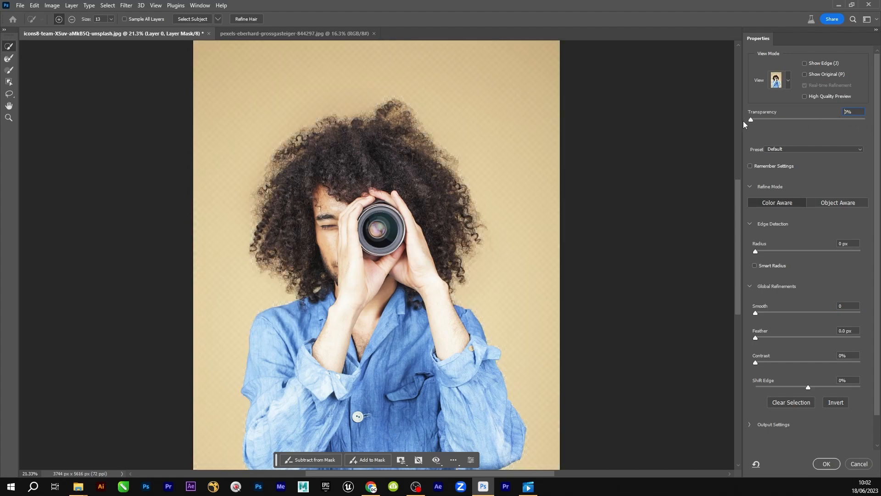
{"action": "left_click", "coordinate": [786, 81]}
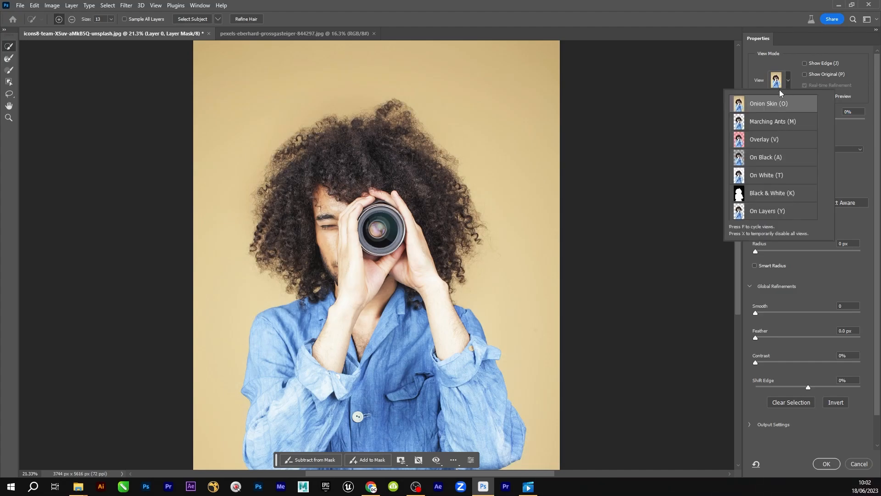
{"action": "left_click", "coordinate": [846, 134]}
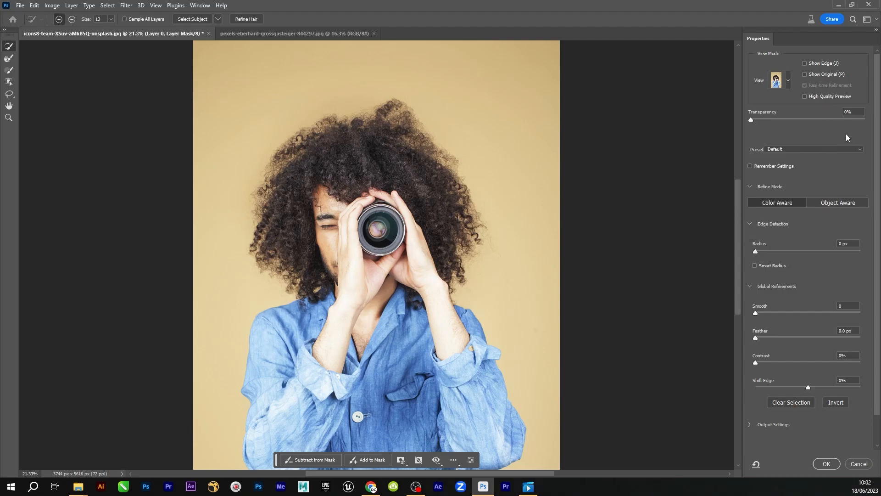
{"action": "left_click_drag", "start_coordinate": [753, 120], "coordinate": [871, 129]}
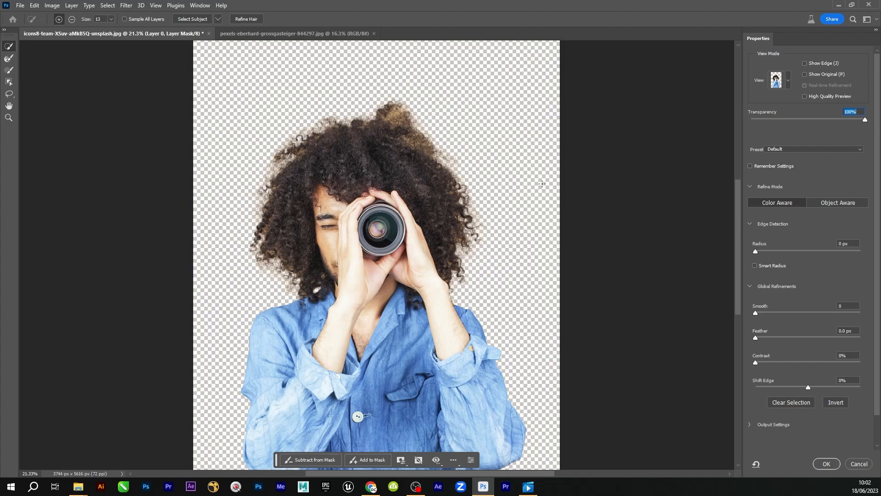
Apply Refine Hair to the mask and set the Refine Edge Brush size to 134 px
{"action": "key", "text": "alt"}
{"action": "left_click", "coordinate": [247, 20]}
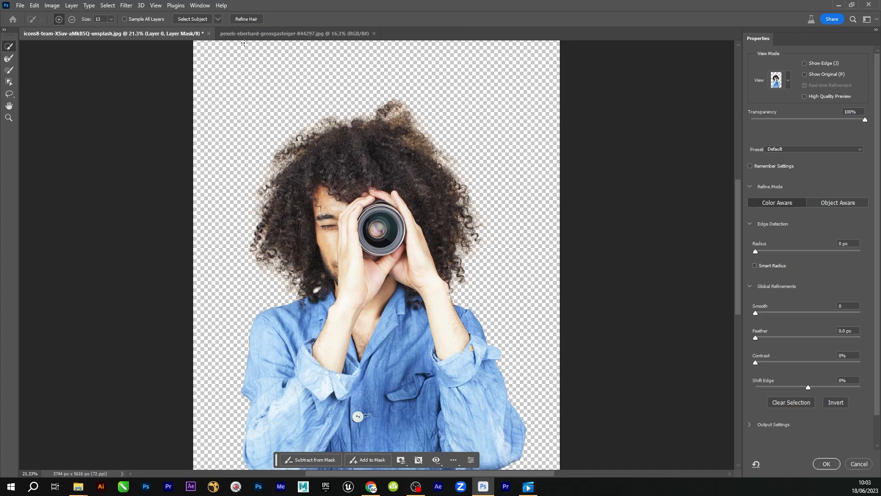
{"action": "left_click", "coordinate": [9, 62]}
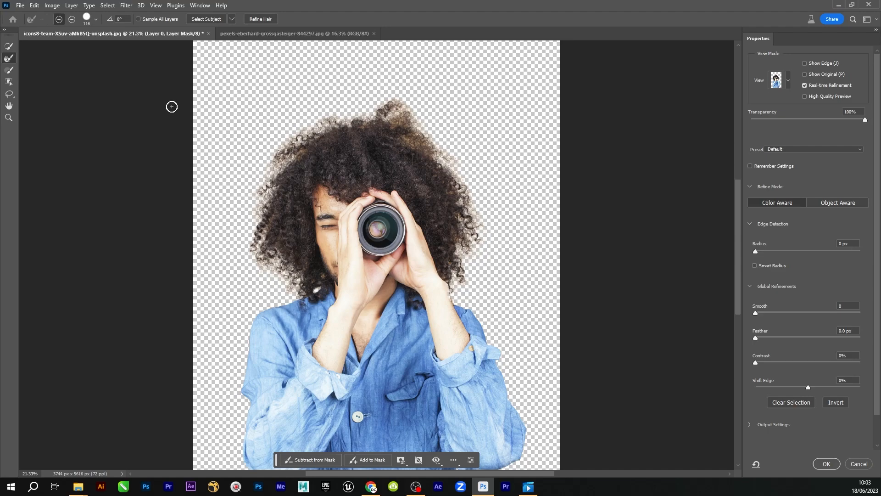
{"action": "right_click", "coordinate": [236, 113]}
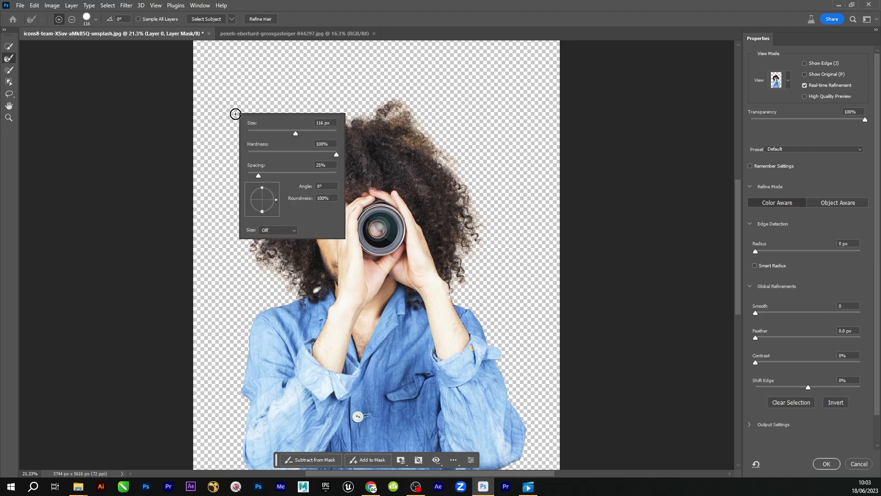
{"action": "right_click", "coordinate": [203, 108]}
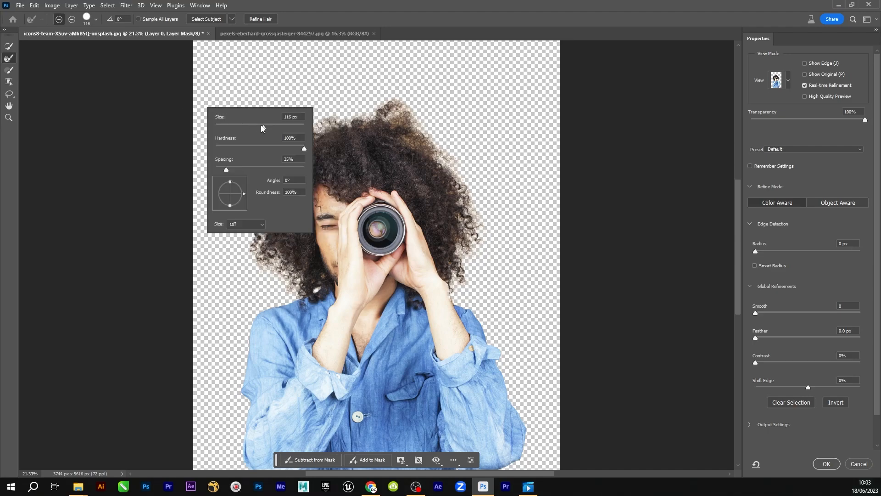
{"action": "mouse_move", "coordinate": [260, 125]}
{"action": "left_mouse_down"}
{"action": "mouse_move", "coordinate": [287, 128]}
{"action": "mouse_move", "coordinate": [245, 129]}
{"action": "mouse_move", "coordinate": [252, 128]}
{"action": "left_mouse_up"}
{"action": "left_click", "coordinate": [417, 144]}
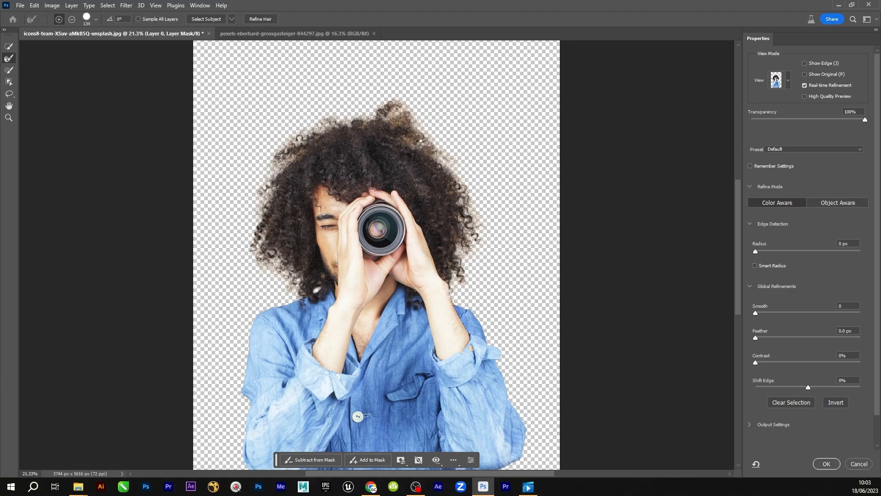
Paint along the top and both sides of the curly hair with the Refine Edge Brush to clean the background fringe
{"action": "mouse_move", "coordinate": [430, 148]}
{"action": "left_mouse_down"}
{"action": "mouse_move", "coordinate": [404, 121]}
{"action": "mouse_move", "coordinate": [377, 122]}
{"action": "mouse_move", "coordinate": [380, 113]}
{"action": "left_mouse_up"}
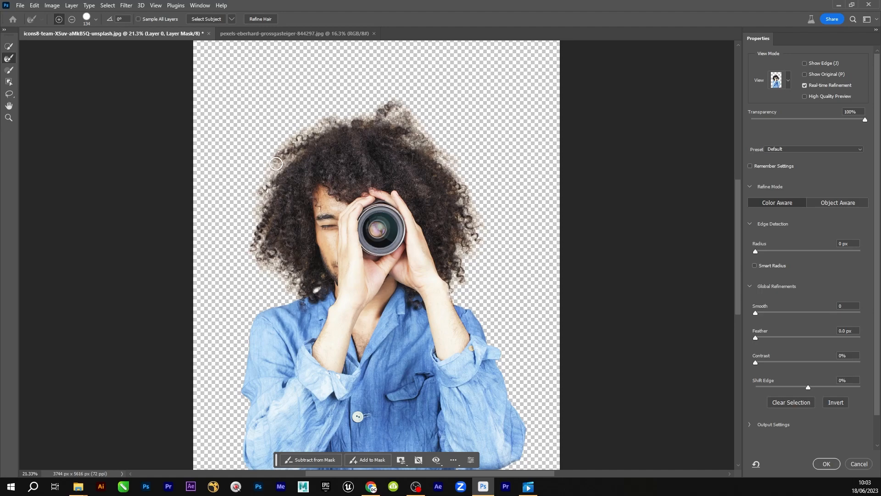
{"action": "mouse_move", "coordinate": [265, 175]}
{"action": "left_mouse_down"}
{"action": "mouse_move", "coordinate": [259, 246]}
{"action": "mouse_move", "coordinate": [272, 272]}
{"action": "mouse_move", "coordinate": [293, 270]}
{"action": "mouse_move", "coordinate": [293, 291]}
{"action": "left_mouse_up"}
{"action": "left_click_drag", "start_coordinate": [458, 230], "coordinate": [464, 239]}
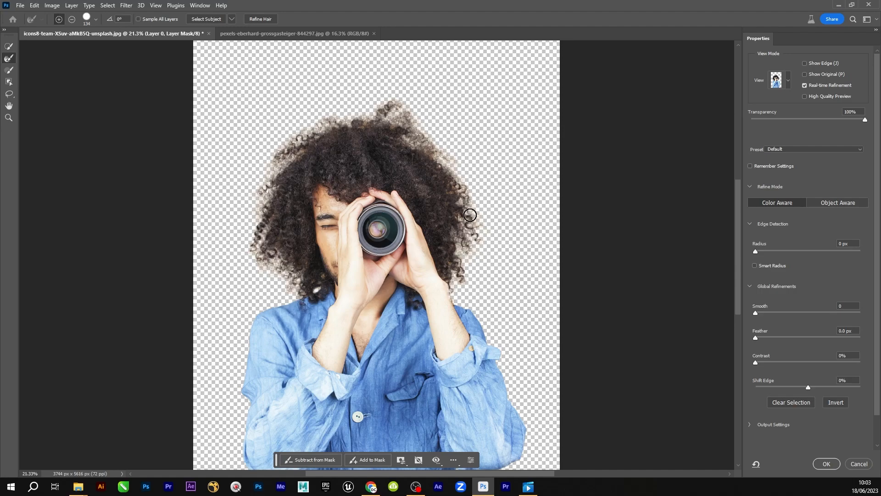
{"action": "scroll", "coordinate": [469, 212], "scroll_direction": "up", "scroll_amount": 4}
{"action": "scroll", "coordinate": [469, 215], "scroll_direction": "up", "scroll_amount": 2}
{"action": "left_click_drag", "start_coordinate": [419, 153], "coordinate": [438, 156]}
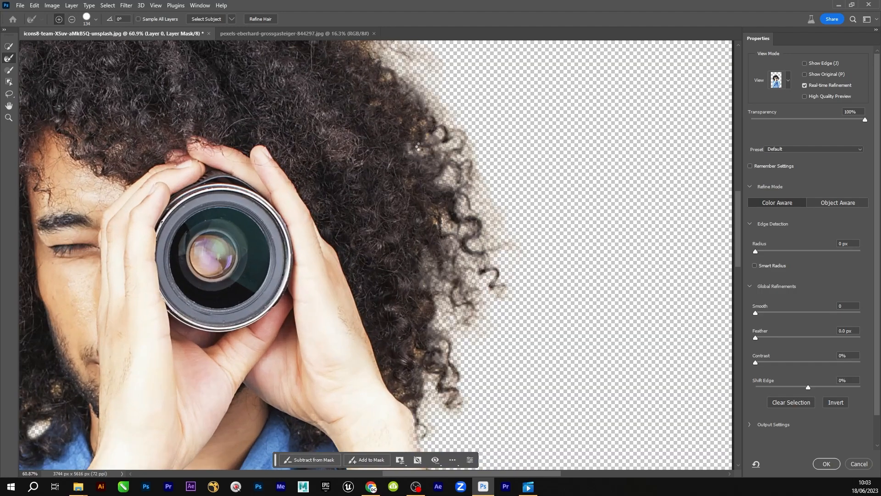
{"action": "scroll", "coordinate": [399, 102], "scroll_direction": "up", "scroll_amount": 2}
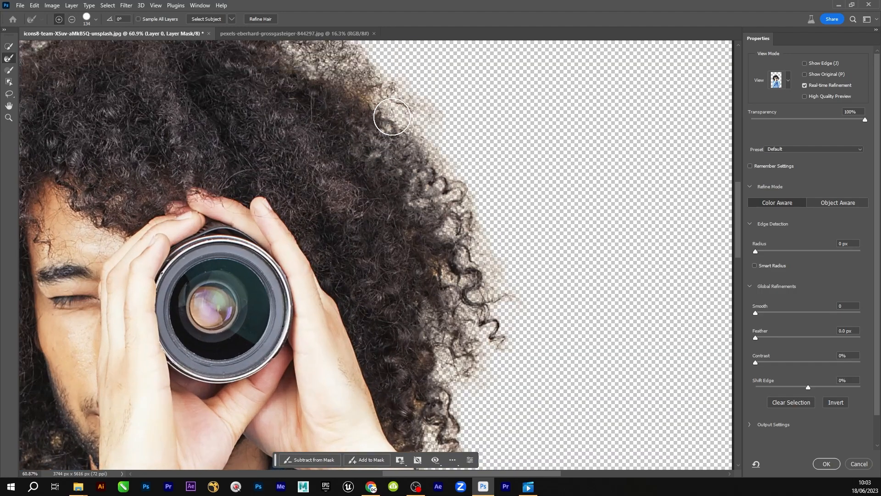
{"action": "scroll", "coordinate": [359, 136], "scroll_direction": "up", "scroll_amount": 1}
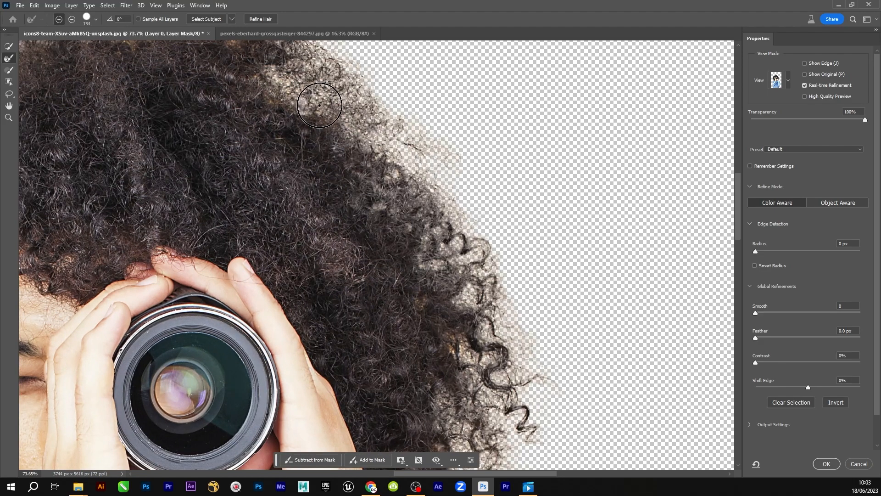
{"action": "scroll", "coordinate": [285, 112], "scroll_direction": "down", "scroll_amount": 5}
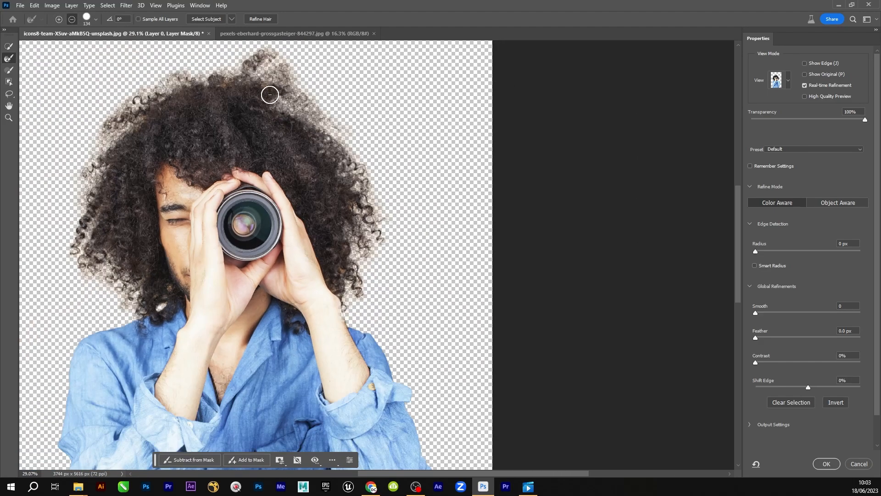
Touch up the upper-left edge of the curly hair with the Refine Edge Brush in add mode
{"action": "scroll", "coordinate": [253, 105], "scroll_direction": "up", "scroll_amount": 2}
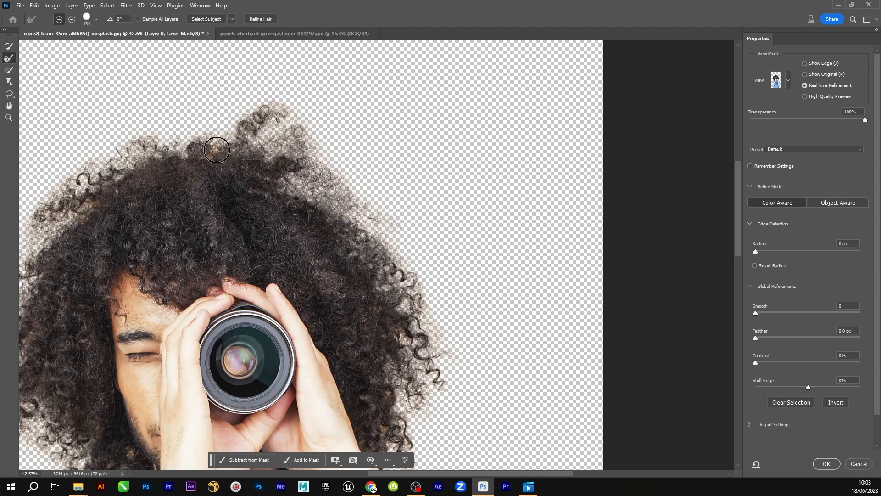
{"action": "scroll", "coordinate": [184, 163], "scroll_direction": "down", "scroll_amount": 2}
{"action": "scroll", "coordinate": [161, 159], "scroll_direction": "up", "scroll_amount": 2}
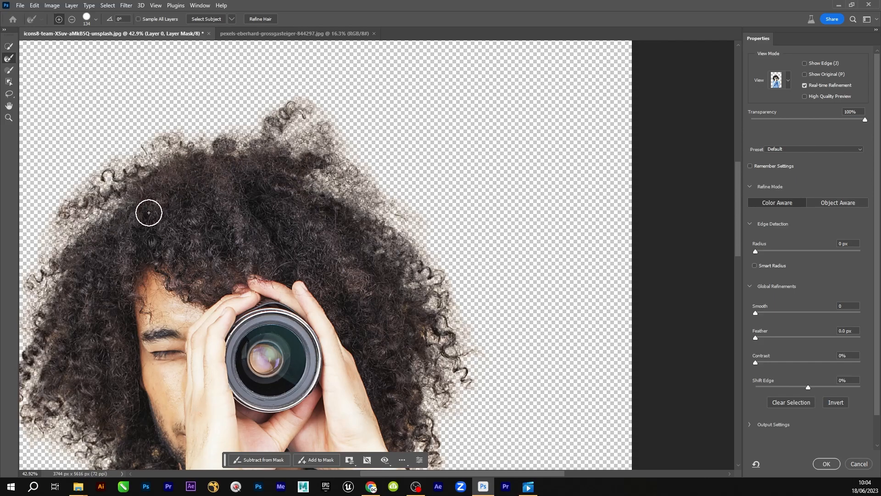
{"action": "left_click", "coordinate": [71, 20]}
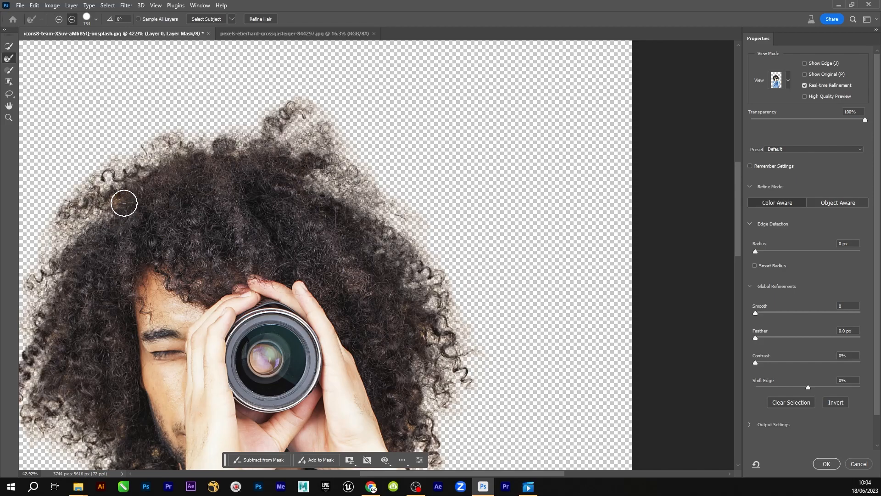
{"action": "left_click", "coordinate": [58, 20]}
{"action": "key", "text": "alt"}
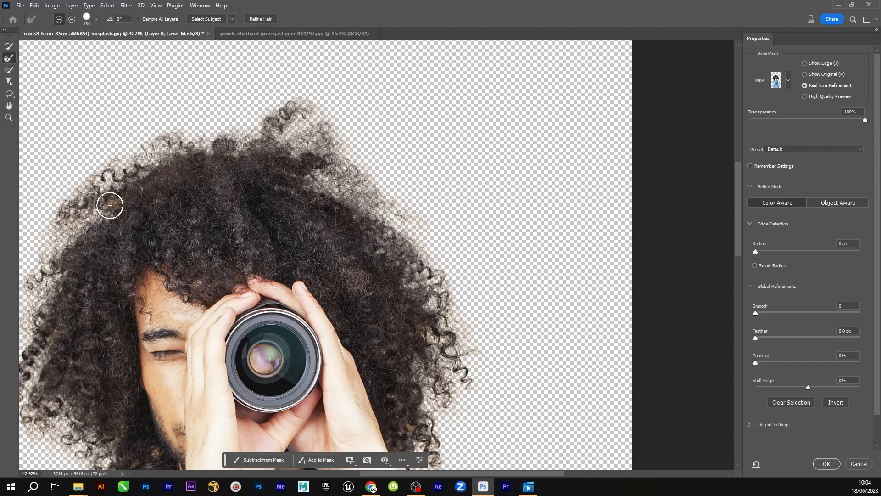
{"action": "left_click_drag", "start_coordinate": [113, 201], "coordinate": [111, 199]}
Brush over the loose curls on the lower right side of the hair with the Refine Edge Brush
{"action": "scroll", "coordinate": [233, 222], "scroll_direction": "down", "scroll_amount": 3}
{"action": "scroll", "coordinate": [234, 222], "scroll_direction": "up", "scroll_amount": 5}
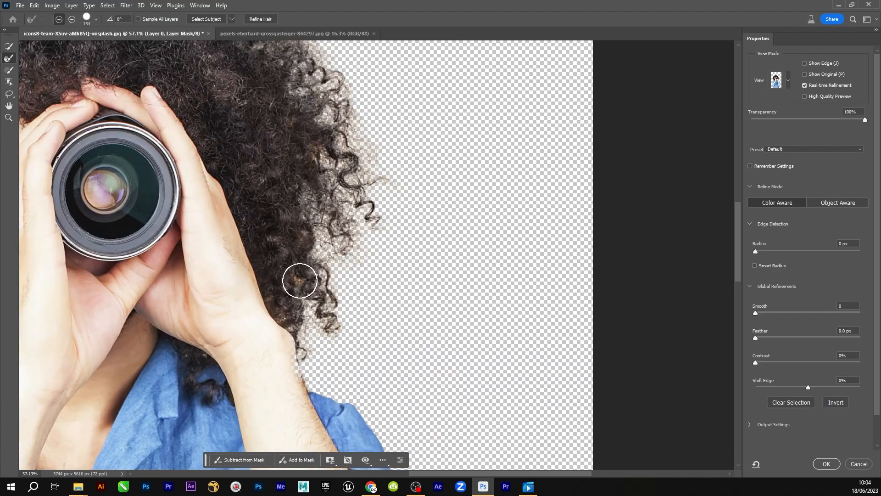
{"action": "mouse_move", "coordinate": [300, 280]}
{"action": "left_mouse_down"}
{"action": "mouse_move", "coordinate": [327, 316]}
{"action": "mouse_move", "coordinate": [343, 230]}
{"action": "mouse_move", "coordinate": [330, 163]}
{"action": "left_mouse_up"}
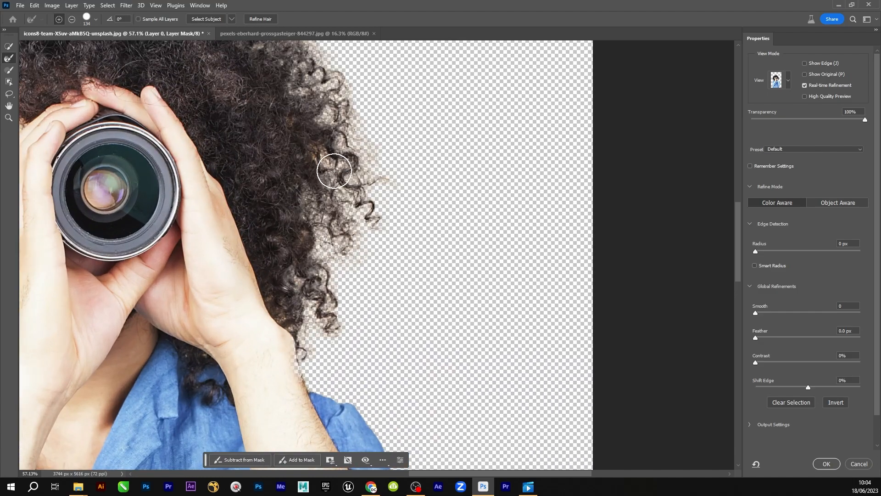
{"action": "scroll", "coordinate": [327, 192], "scroll_direction": "up", "scroll_amount": 2}
{"action": "scroll", "coordinate": [295, 191], "scroll_direction": "up", "scroll_amount": 4}
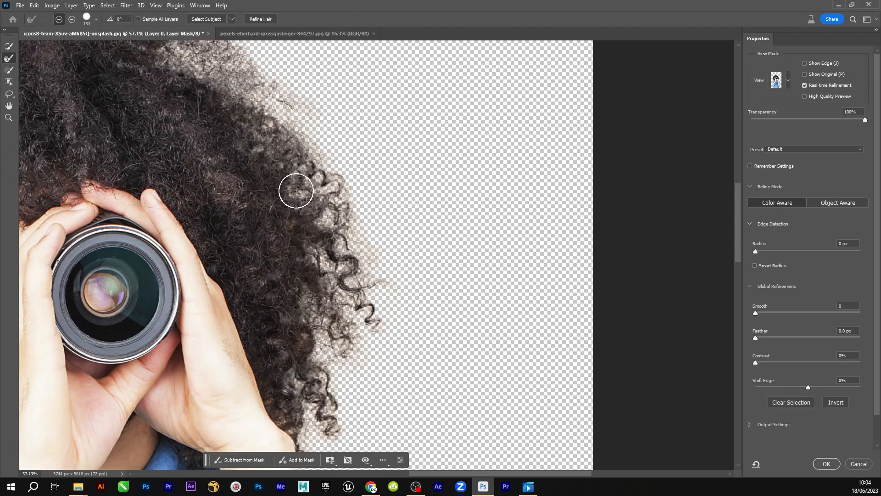
Paint with the Refine Edge Brush across the top of the hair and down its left side
{"action": "scroll", "coordinate": [320, 171], "scroll_direction": "down", "scroll_amount": 3}
{"action": "scroll", "coordinate": [308, 166], "scroll_direction": "down", "scroll_amount": 5}
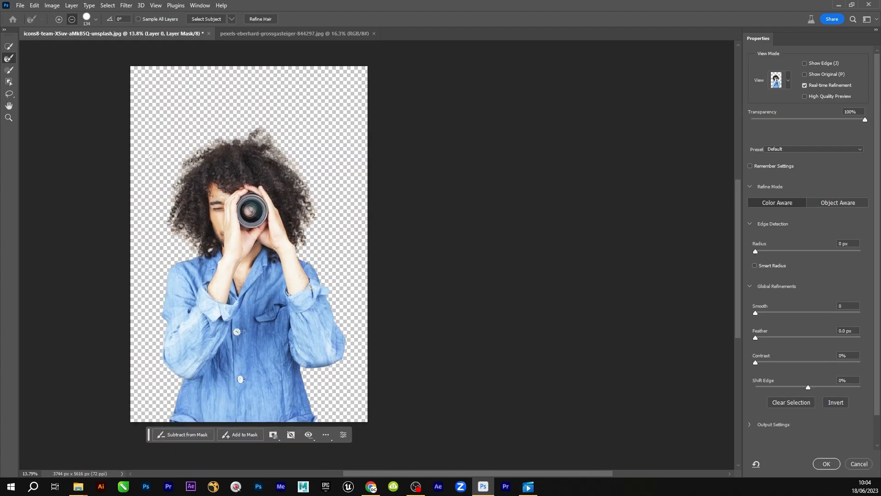
{"action": "scroll", "coordinate": [160, 155], "scroll_direction": "up", "scroll_amount": 6}
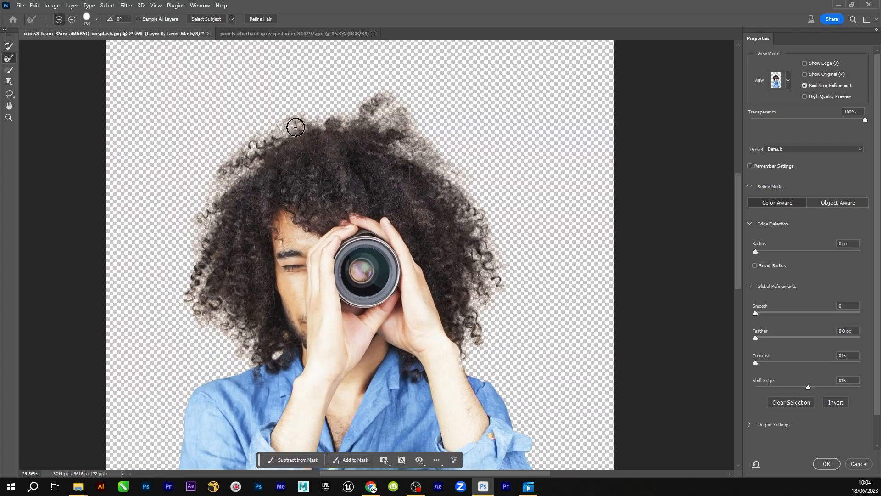
{"action": "mouse_move", "coordinate": [228, 177]}
{"action": "left_mouse_down"}
{"action": "mouse_move", "coordinate": [189, 300]}
{"action": "mouse_move", "coordinate": [241, 348]}
{"action": "mouse_move", "coordinate": [203, 320]}
{"action": "left_mouse_up"}
{"action": "mouse_move", "coordinate": [398, 123]}
{"action": "left_mouse_down"}
{"action": "mouse_move", "coordinate": [379, 112]}
{"action": "mouse_move", "coordinate": [412, 121]}
{"action": "mouse_move", "coordinate": [301, 124]}
{"action": "left_mouse_up"}
{"action": "mouse_move", "coordinate": [301, 123]}
{"action": "left_mouse_down"}
{"action": "mouse_move", "coordinate": [255, 121]}
{"action": "mouse_move", "coordinate": [212, 160]}
{"action": "mouse_move", "coordinate": [229, 172]}
{"action": "mouse_move", "coordinate": [219, 194]}
{"action": "mouse_move", "coordinate": [231, 163]}
{"action": "mouse_move", "coordinate": [292, 122]}
{"action": "mouse_move", "coordinate": [257, 137]}
{"action": "mouse_move", "coordinate": [211, 201]}
{"action": "mouse_move", "coordinate": [193, 306]}
{"action": "mouse_move", "coordinate": [221, 339]}
{"action": "mouse_move", "coordinate": [230, 356]}
{"action": "left_mouse_up"}
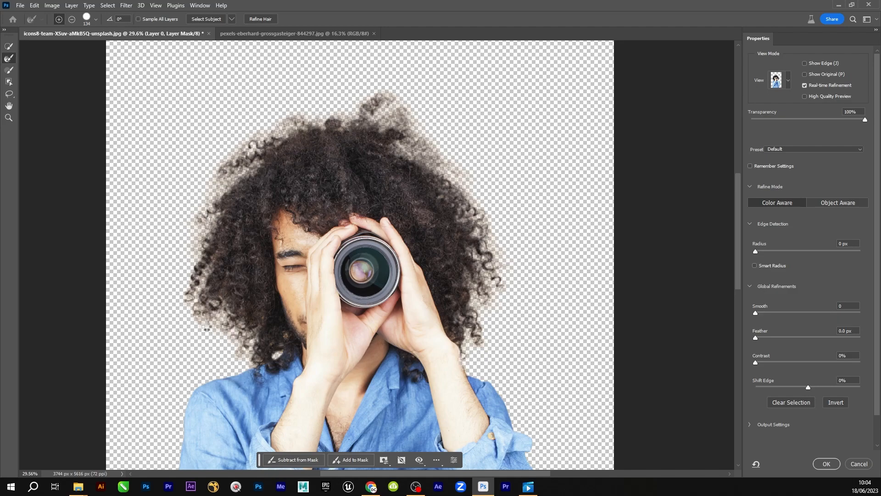
{"action": "mouse_move", "coordinate": [219, 223]}
{"action": "left_mouse_down"}
{"action": "mouse_move", "coordinate": [208, 210]}
{"action": "mouse_move", "coordinate": [191, 240]}
{"action": "left_mouse_up"}
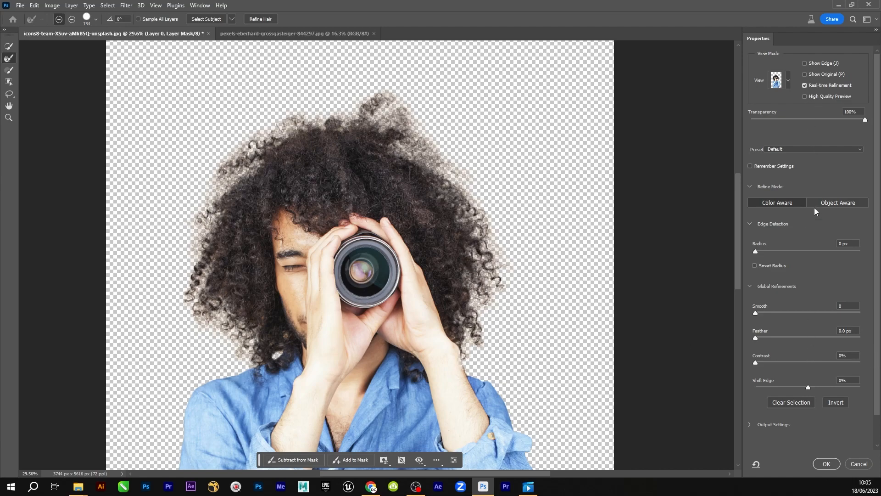
Set the Edge Detection radius to 2 px and try out Smooth and Contrast, returning both to 0
{"action": "left_click_drag", "start_coordinate": [757, 251], "coordinate": [776, 252]}
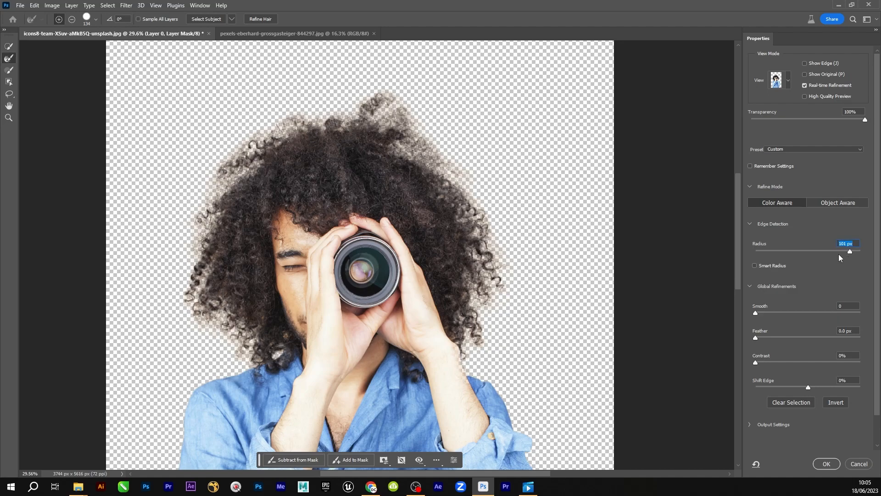
{"action": "left_click_drag", "start_coordinate": [781, 252], "coordinate": [767, 251]}
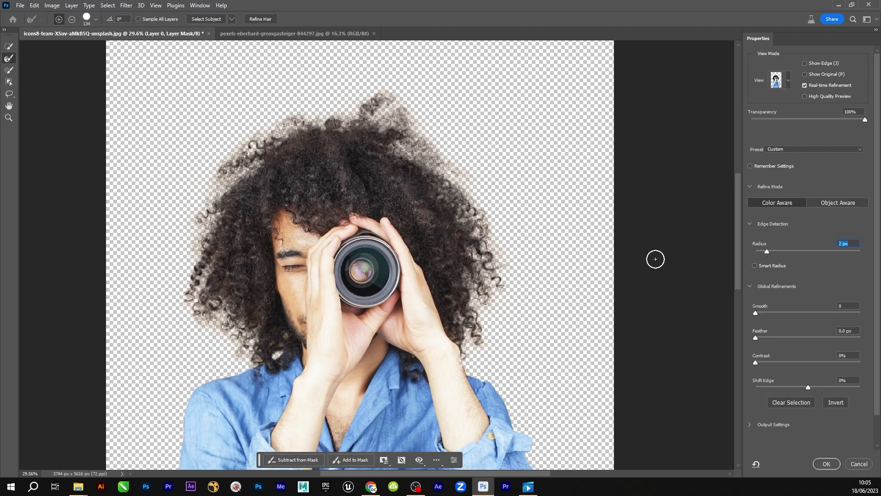
{"action": "mouse_move", "coordinate": [765, 312]}
{"action": "left_mouse_down"}
{"action": "mouse_move", "coordinate": [804, 313]}
{"action": "mouse_move", "coordinate": [780, 313]}
{"action": "left_mouse_up"}
{"action": "type", "text": "21"}
{"action": "left_click_drag", "start_coordinate": [784, 362], "coordinate": [732, 361]}
Repaint the left edge of the hair with the Refine Edge Brush and accept the refined layer mask
{"action": "left_click", "coordinate": [10, 58]}
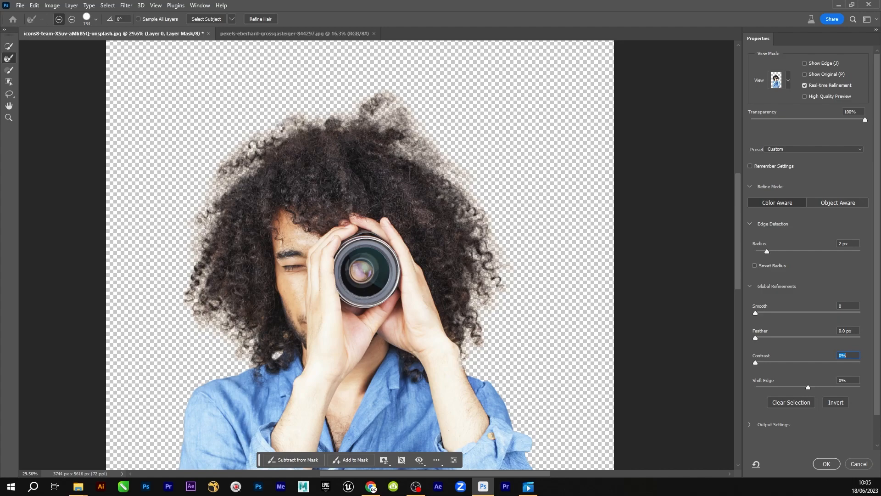
{"action": "mouse_move", "coordinate": [272, 137]}
{"action": "left_mouse_down"}
{"action": "mouse_move", "coordinate": [217, 164]}
{"action": "mouse_move", "coordinate": [207, 195]}
{"action": "mouse_move", "coordinate": [221, 187]}
{"action": "mouse_move", "coordinate": [200, 285]}
{"action": "left_mouse_up"}
{"action": "mouse_move", "coordinate": [217, 321]}
{"action": "left_mouse_down"}
{"action": "mouse_move", "coordinate": [240, 346]}
{"action": "mouse_move", "coordinate": [238, 359]}
{"action": "left_mouse_up"}
{"action": "key", "text": "alt"}
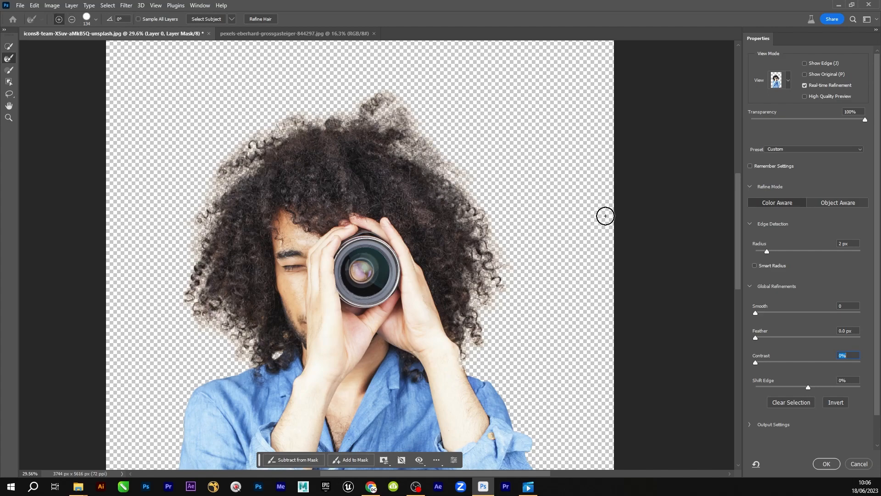
{"action": "left_click", "coordinate": [824, 464]}
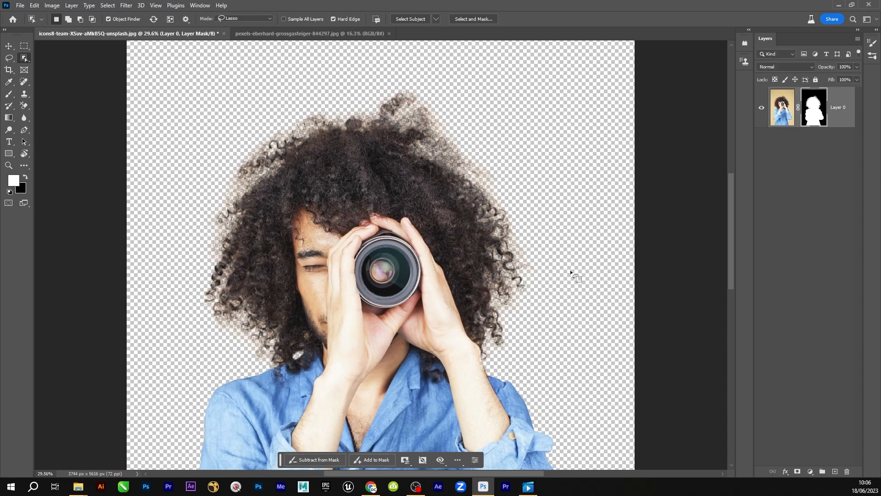
Move the pink cloudy sky photo from its own document into the portrait document so it covers the whole canvas
{"action": "scroll", "coordinate": [518, 260], "scroll_direction": "down", "scroll_amount": 5}
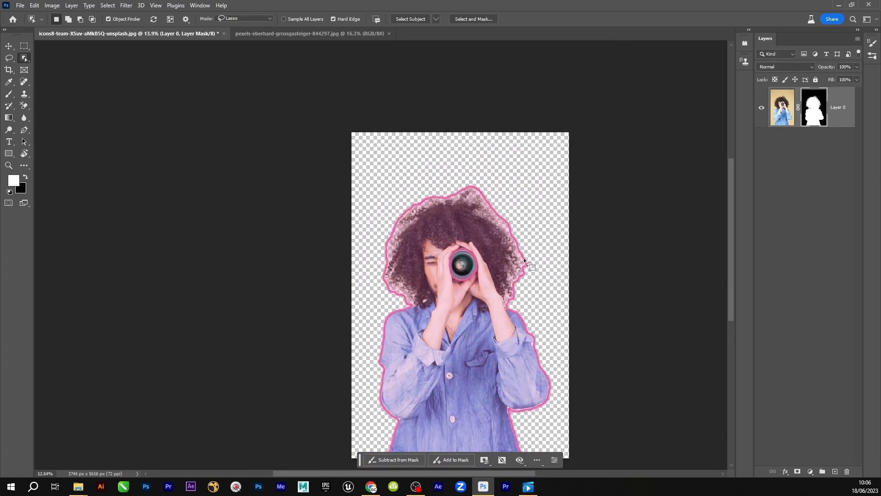
{"action": "scroll", "coordinate": [635, 345], "scroll_direction": "up", "scroll_amount": 2}
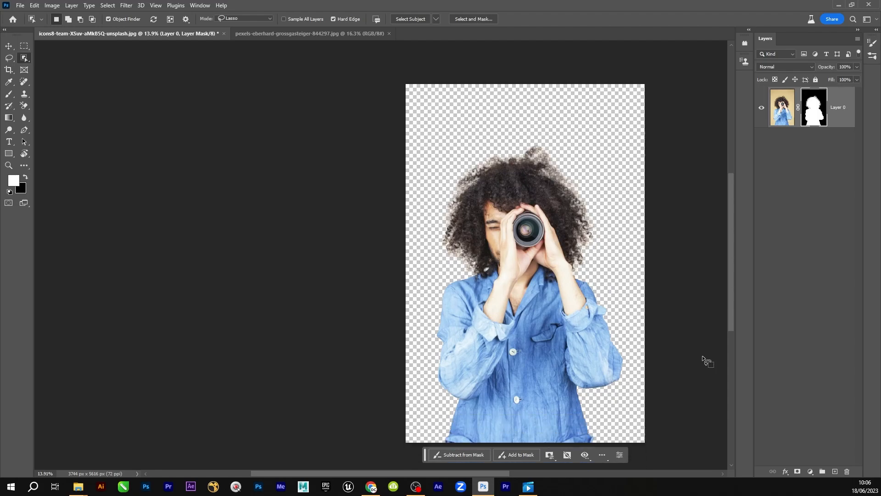
{"action": "left_click", "coordinate": [271, 36]}
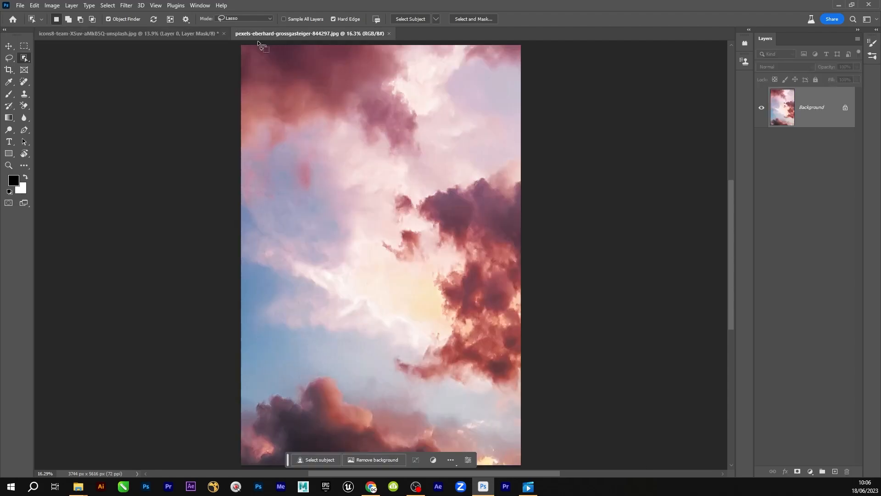
{"action": "left_click", "coordinate": [11, 47]}
{"action": "left_click_drag", "start_coordinate": [451, 233], "coordinate": [360, 198]}
{"action": "left_click", "coordinate": [429, 203]}
{"action": "left_click_drag", "start_coordinate": [431, 235], "coordinate": [527, 266]}
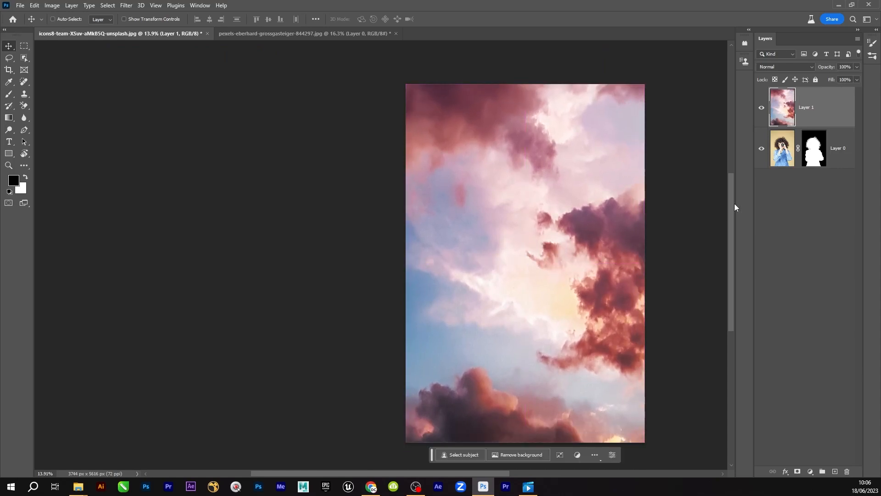
Place the sky layer below the masked man's layer so it forms his background
{"action": "key", "text": "ctrl"}
{"action": "left_click_drag", "start_coordinate": [812, 123], "coordinate": [811, 195]}
{"action": "scroll", "coordinate": [698, 271], "scroll_direction": "up", "scroll_amount": 3}
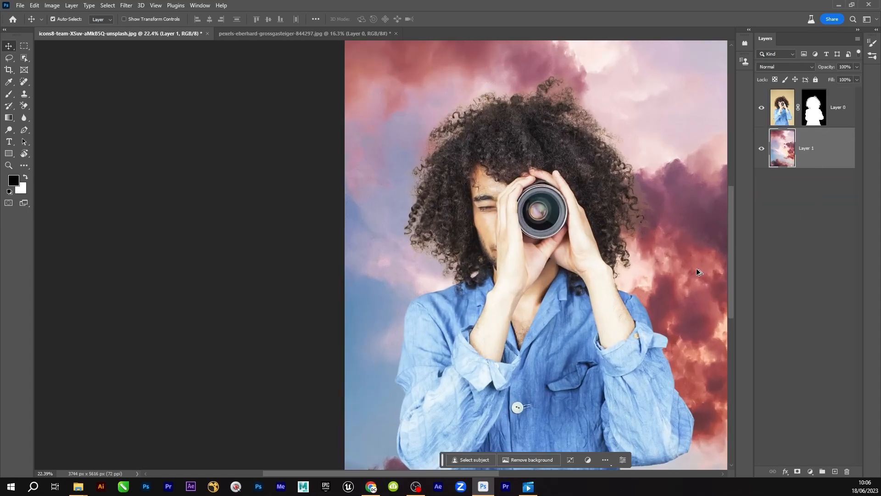
Select the man's layer and examine the hair edges against the sky, both close up and in the full composition
{"action": "scroll", "coordinate": [691, 278], "scroll_direction": "down", "scroll_amount": 4}
{"action": "scroll", "coordinate": [706, 223], "scroll_direction": "up", "scroll_amount": 3}
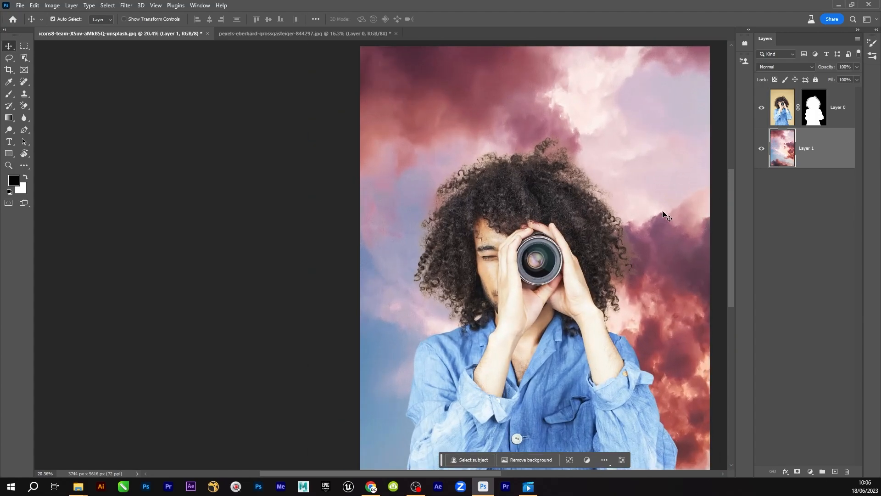
{"action": "scroll", "coordinate": [661, 214], "scroll_direction": "down", "scroll_amount": 1}
{"action": "scroll", "coordinate": [659, 212], "scroll_direction": "up", "scroll_amount": 3}
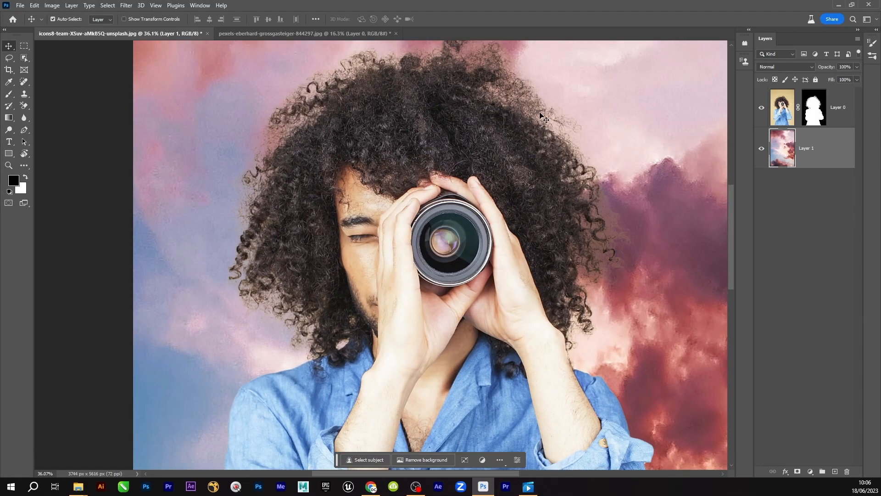
{"action": "left_click", "coordinate": [816, 113]}
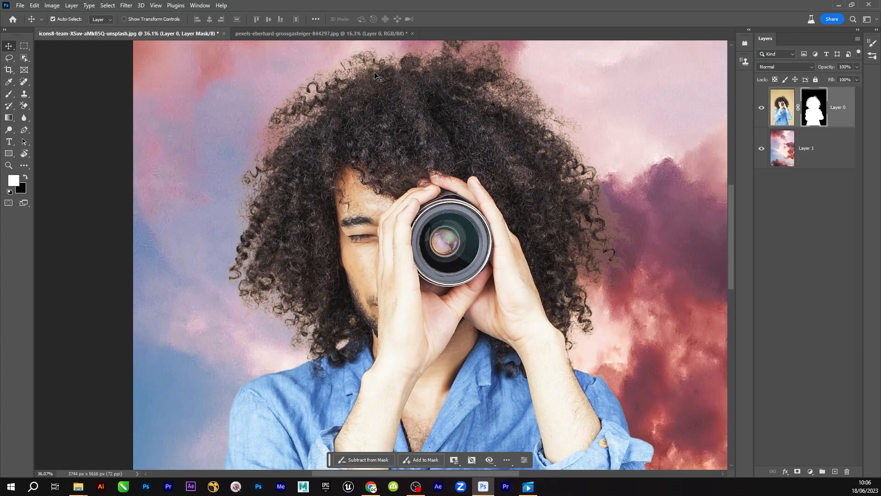
{"action": "left_click", "coordinate": [772, 114]}
{"action": "scroll", "coordinate": [461, 204], "scroll_direction": "down", "scroll_amount": 4}
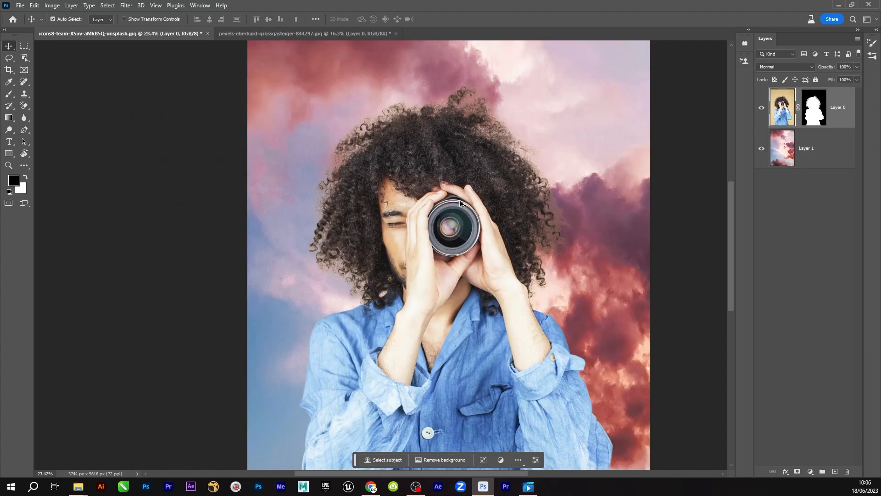
{"action": "scroll", "coordinate": [496, 174], "scroll_direction": "up", "scroll_amount": 5}
{"action": "scroll", "coordinate": [496, 174], "scroll_direction": "up", "scroll_amount": 2}
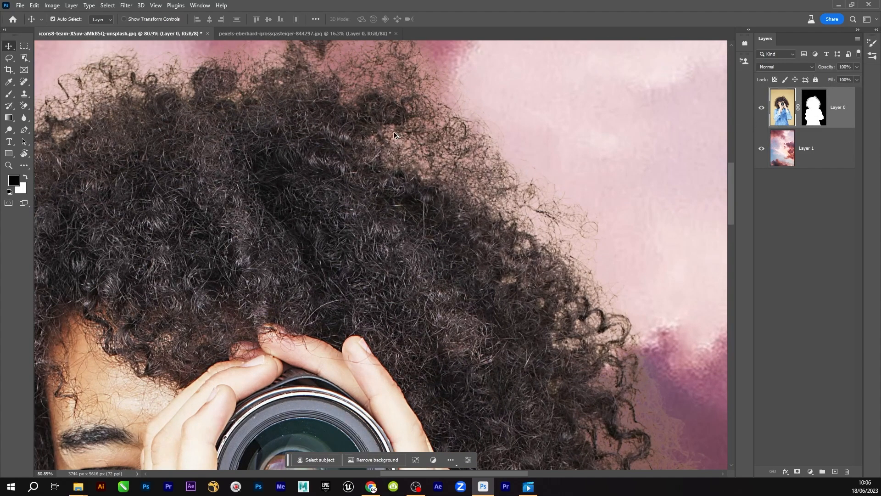
{"action": "scroll", "coordinate": [197, 119], "scroll_direction": "down", "scroll_amount": 5}
{"action": "scroll", "coordinate": [131, 193], "scroll_direction": "up", "scroll_amount": 2}
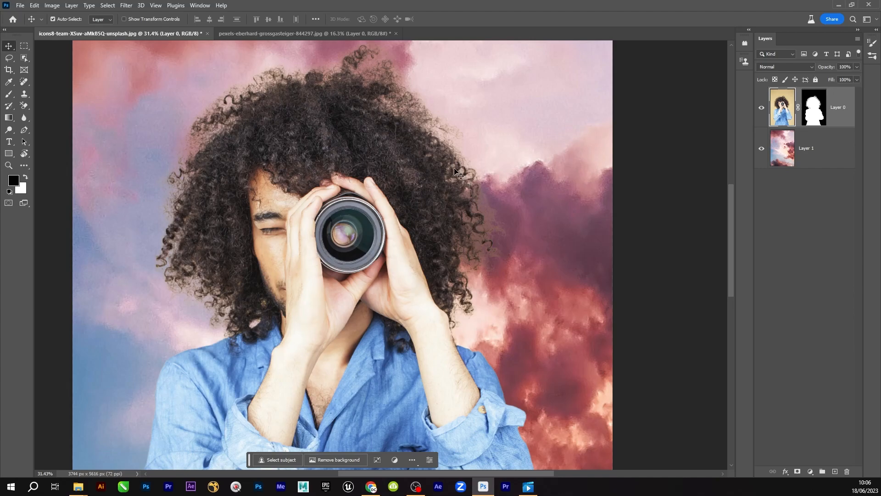
{"action": "scroll", "coordinate": [457, 177], "scroll_direction": "down", "scroll_amount": 4}
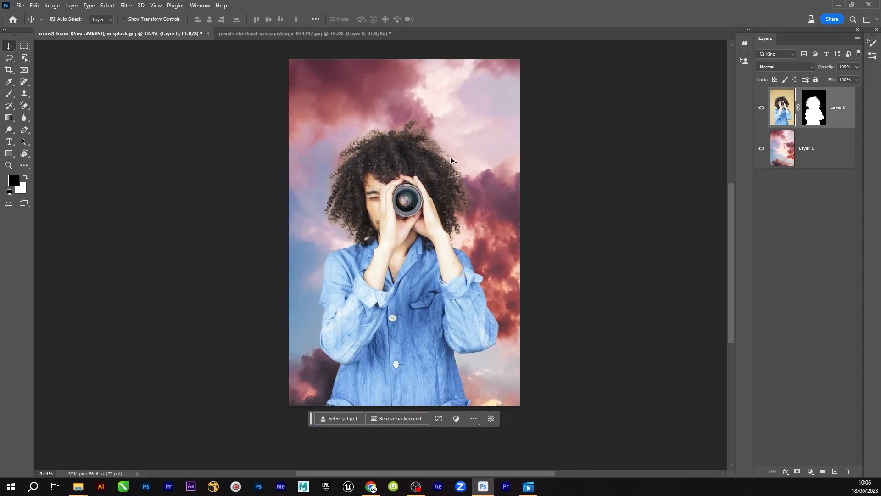
{"action": "scroll", "coordinate": [391, 287], "scroll_direction": "up", "scroll_amount": 1}
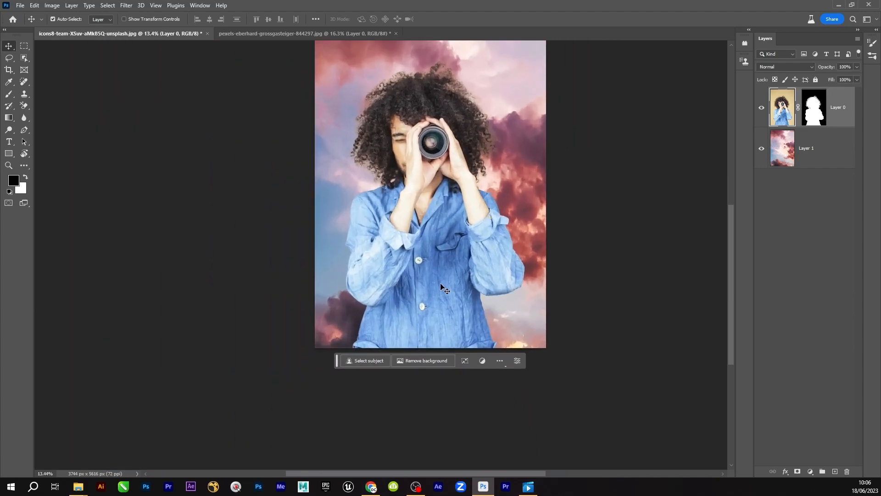